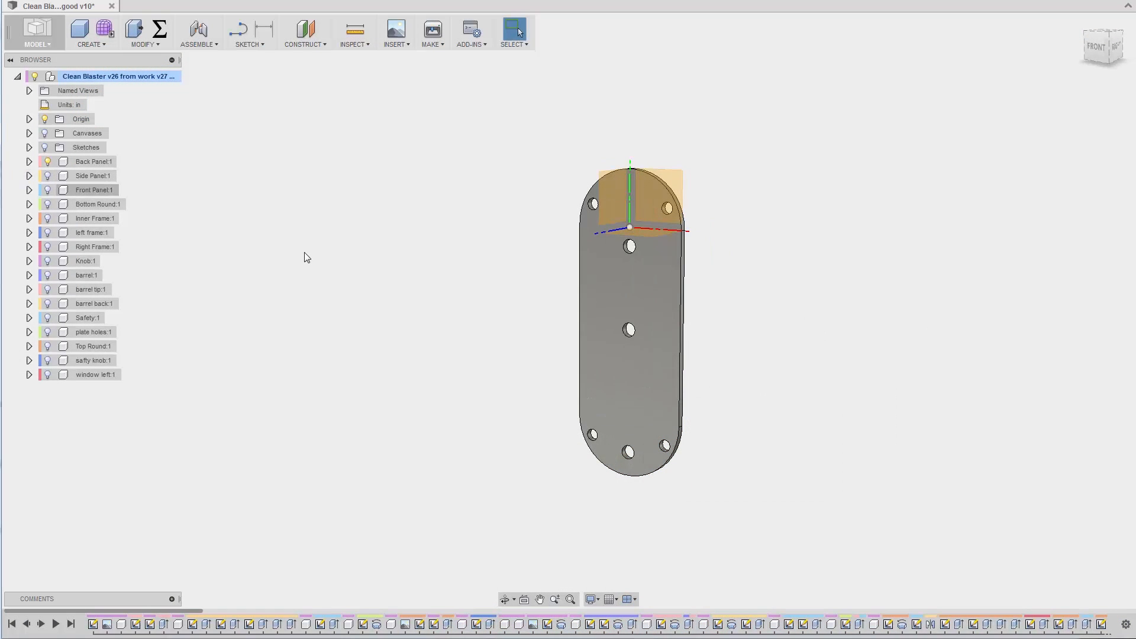
Show the side and front panels, bottom round and inner frame, checking the inner frame end-on
click(48, 176)
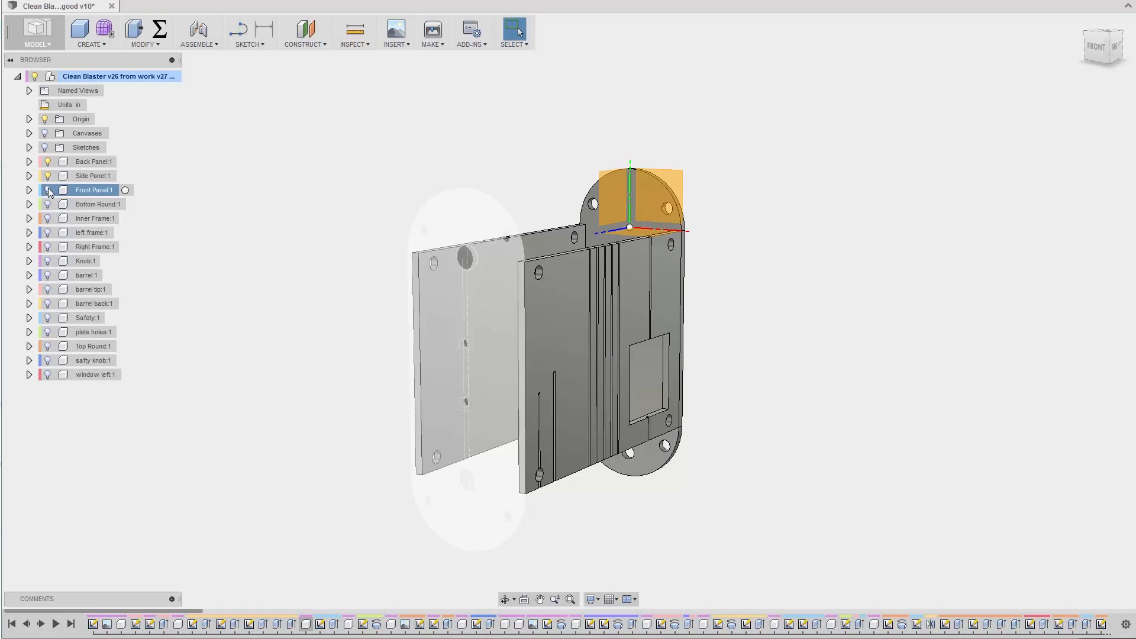
click(49, 204)
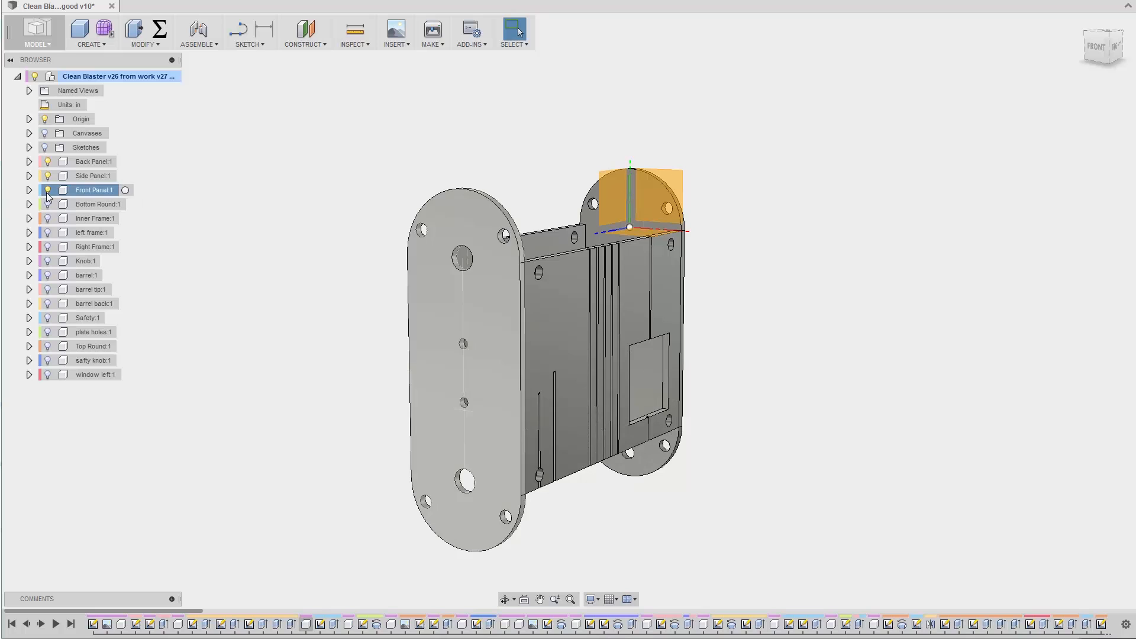
click(49, 218)
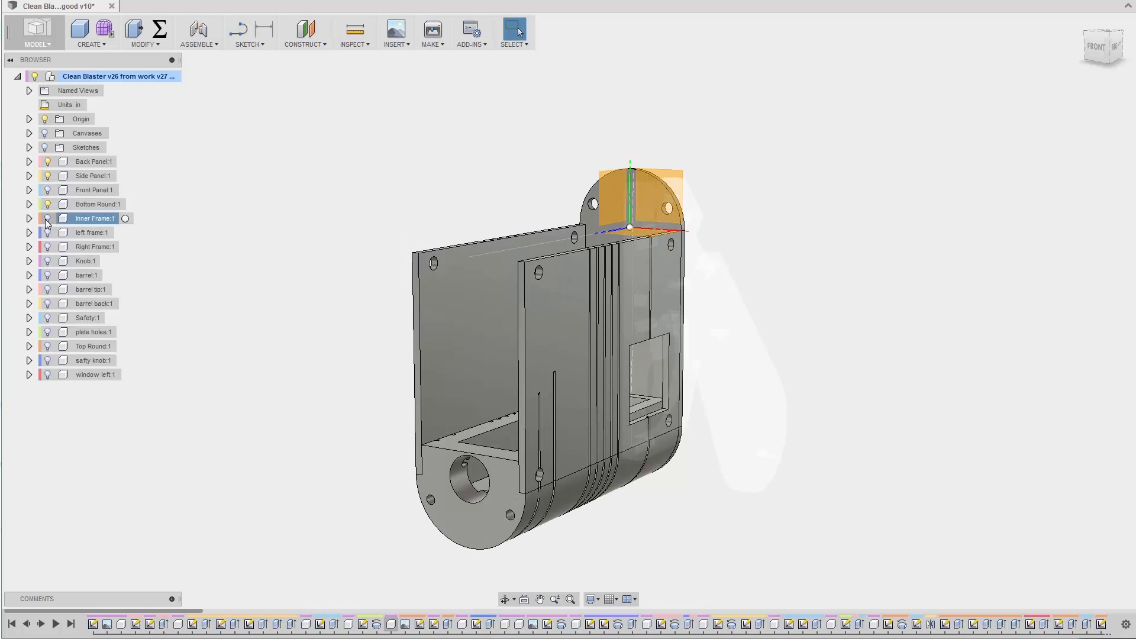
mouse_move(578, 421)
shift+middle_down()
mouse_move(627, 447)
mouse_move(552, 435)
shift+middle_up()
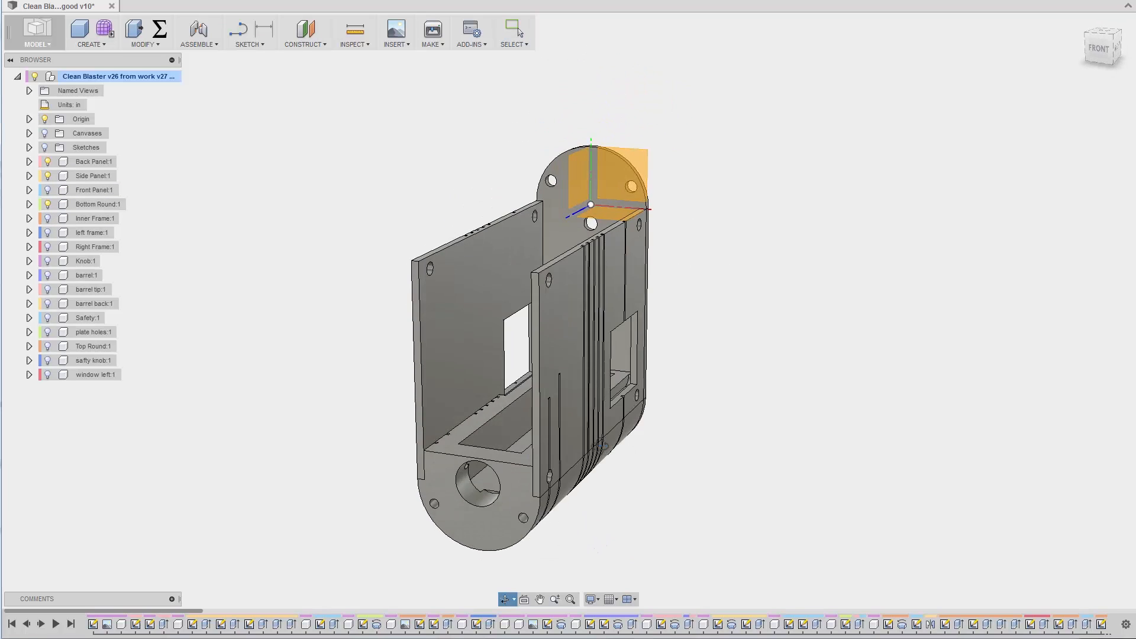
click(49, 219)
click(49, 218)
Toggle the left and right frames to reveal inner parts, then show the barrel body from the side
shift+middle_drag(622, 399, 755, 355)
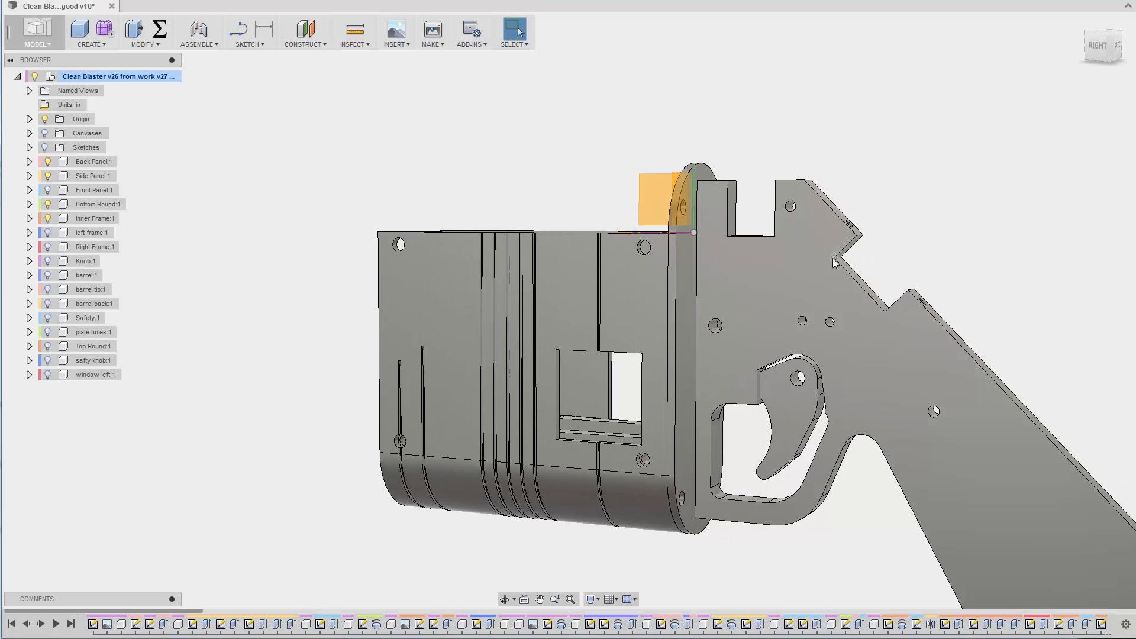
click(46, 233)
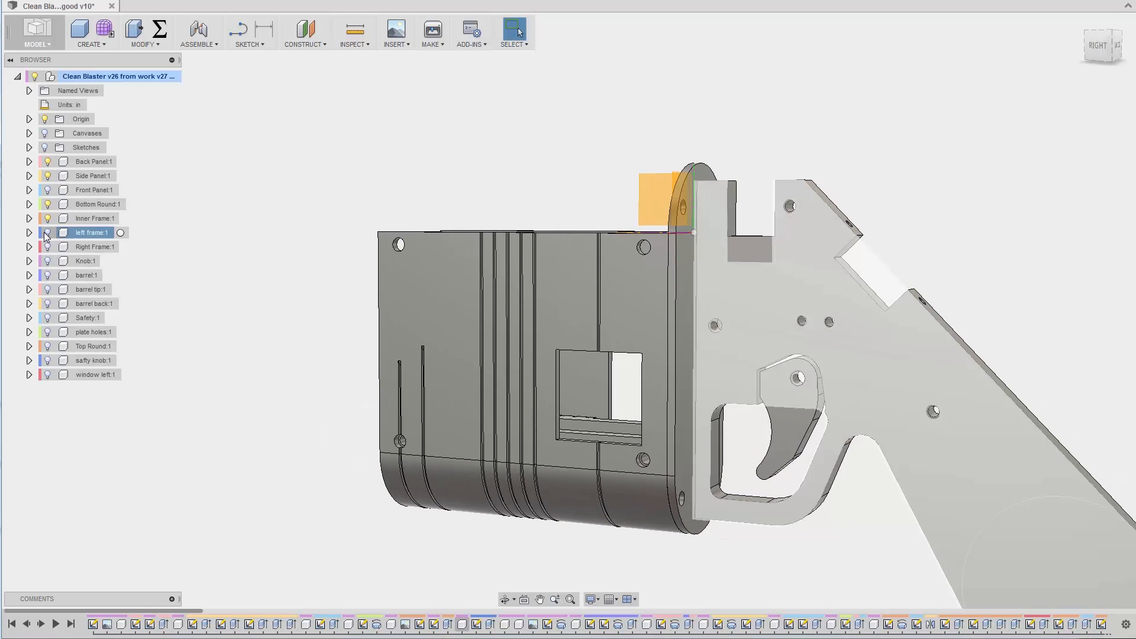
click(46, 233)
click(47, 246)
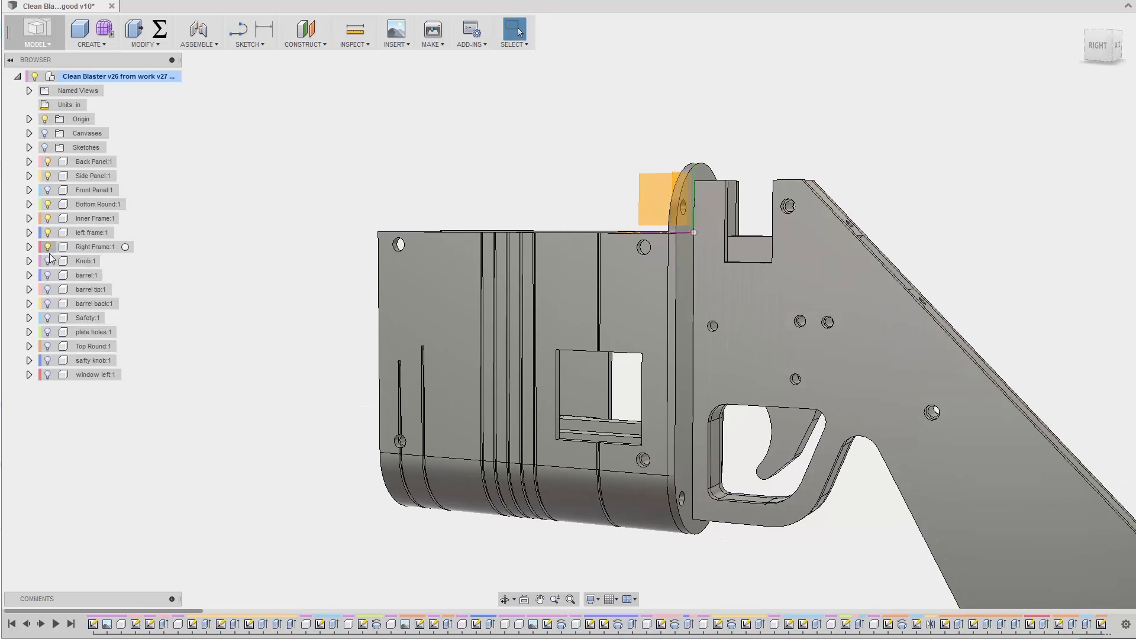
mouse_move(711, 337)
shift+middle_down()
mouse_move(755, 356)
mouse_move(710, 346)
shift+middle_up()
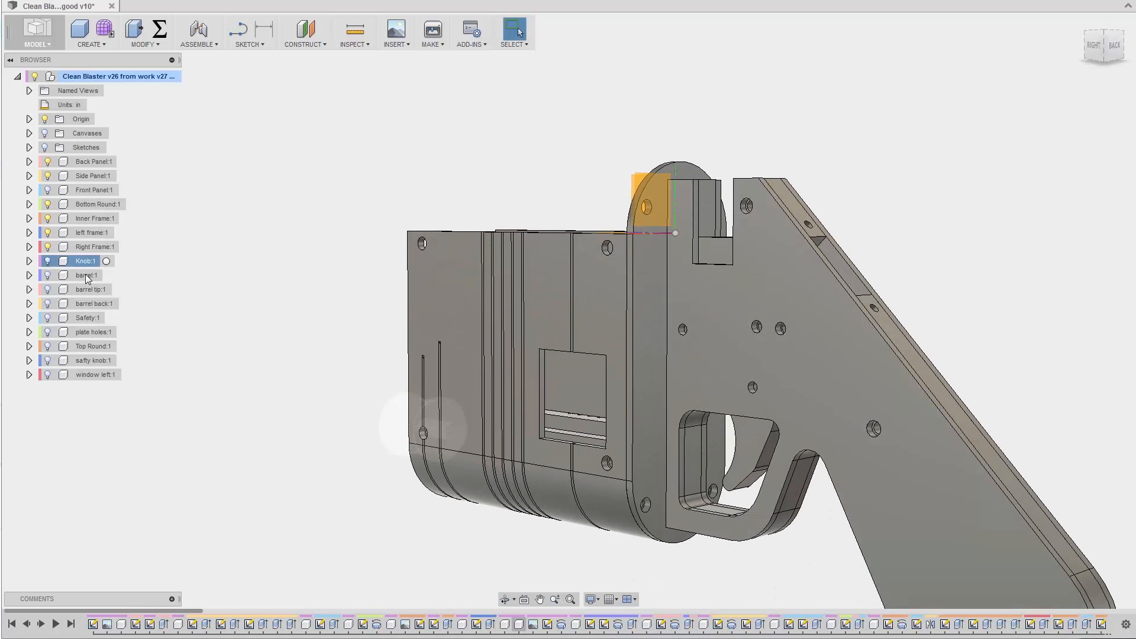
shift+middle_drag(426, 417, 335, 421)
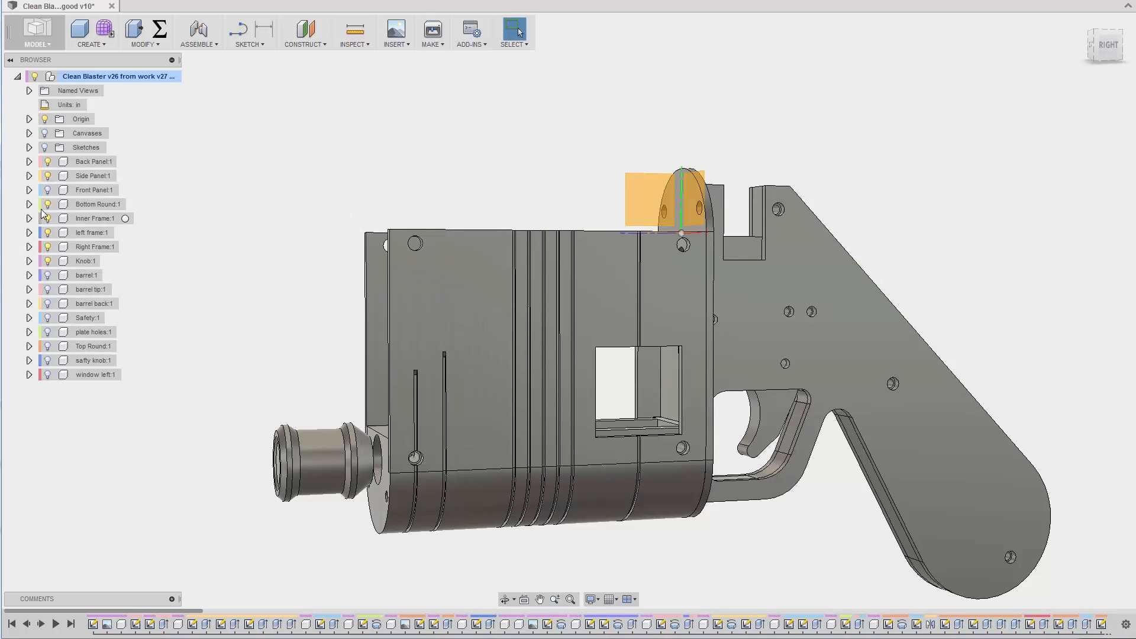
click(46, 275)
scroll(356, 267, up, 3)
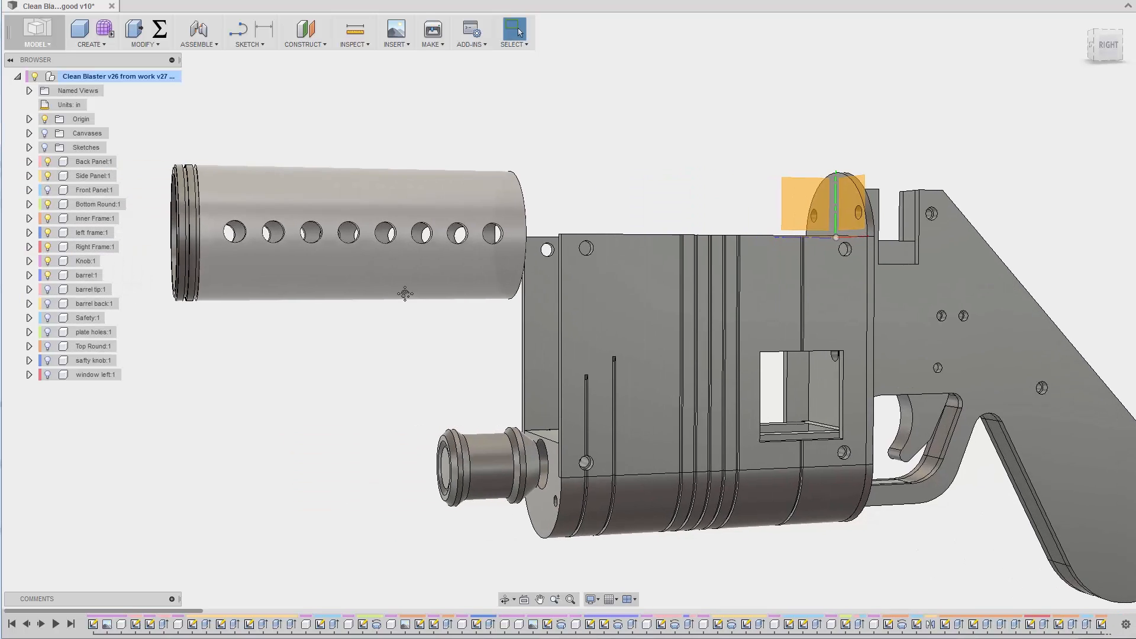
Hide the barrel tip and barrel, then show the grooved top round housing on the frame
click(46, 290)
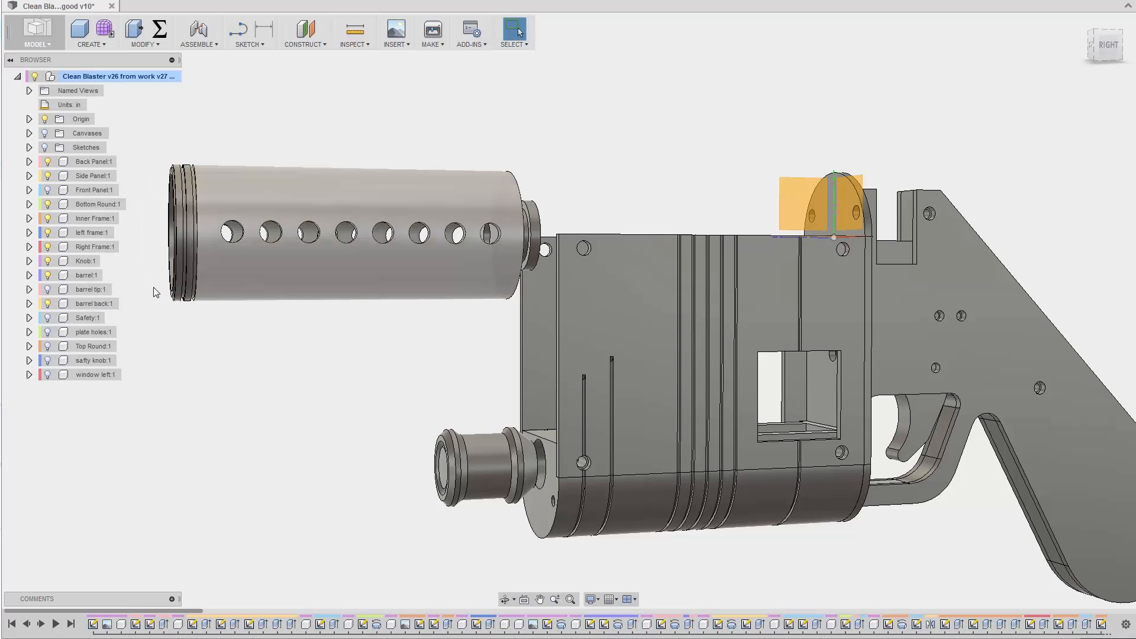
click(46, 275)
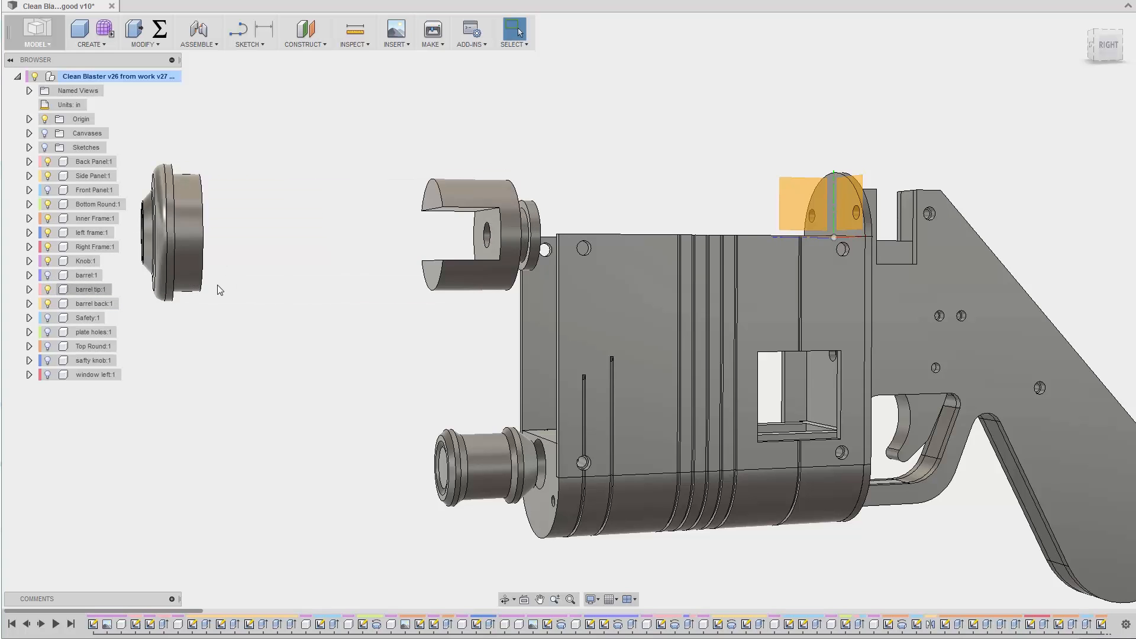
shift+middle_drag(216, 292, 114, 318)
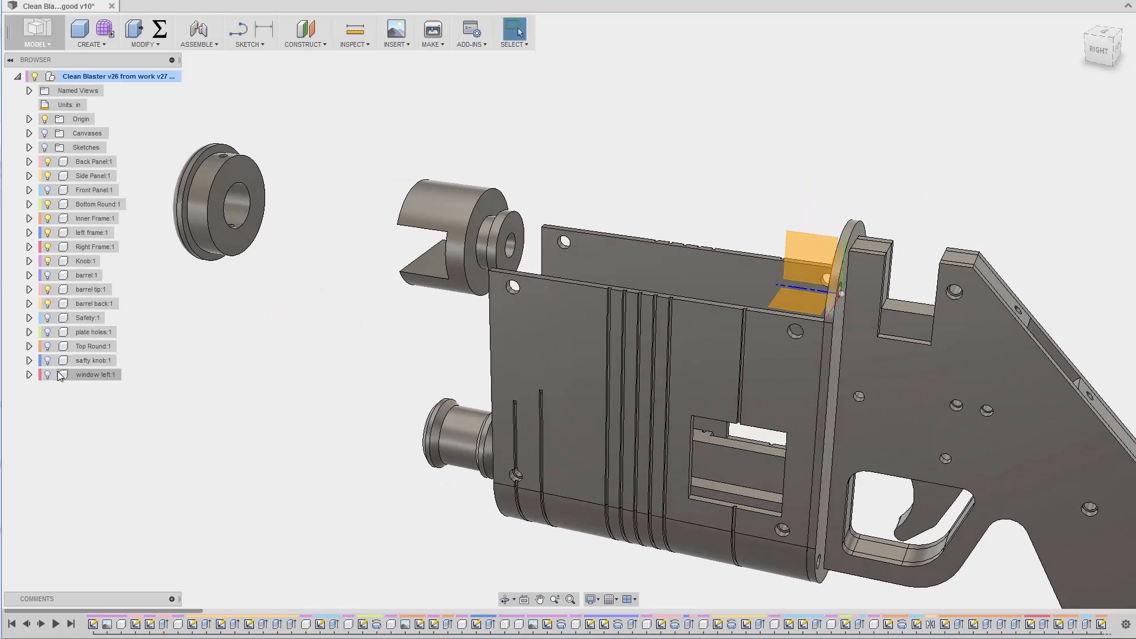
click(46, 347)
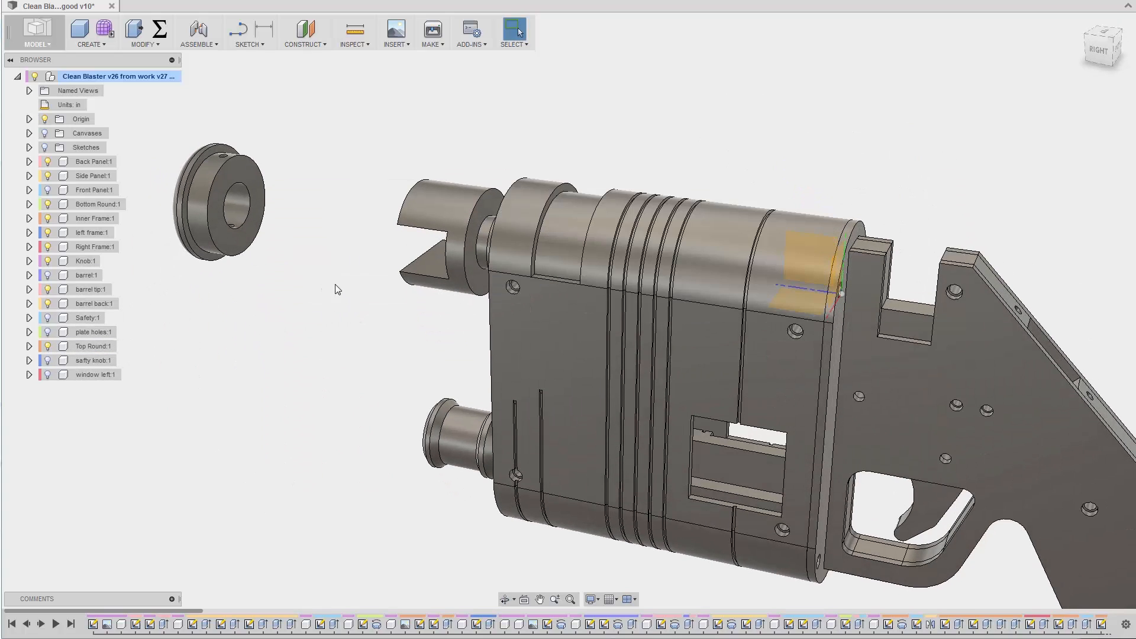
Show the barrel again and inspect the assembled blaster from new angles
mouse_move(334, 285)
shift+middle_down()
mouse_move(568, 253)
mouse_move(610, 235)
shift+middle_up()
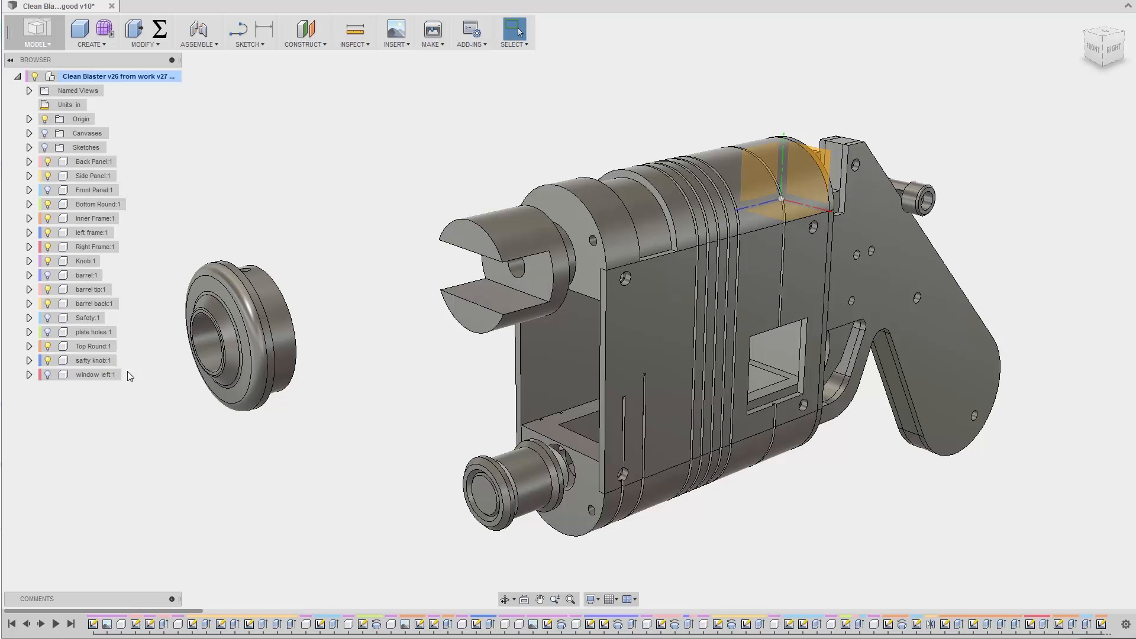
click(47, 275)
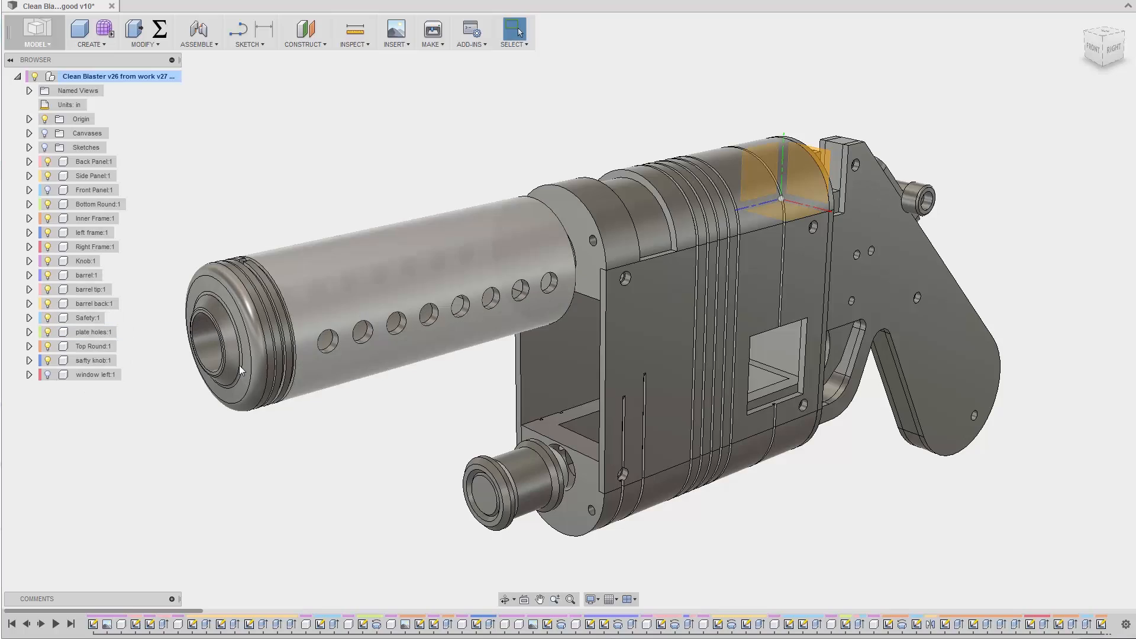
shift+middle_drag(560, 355, 511, 346)
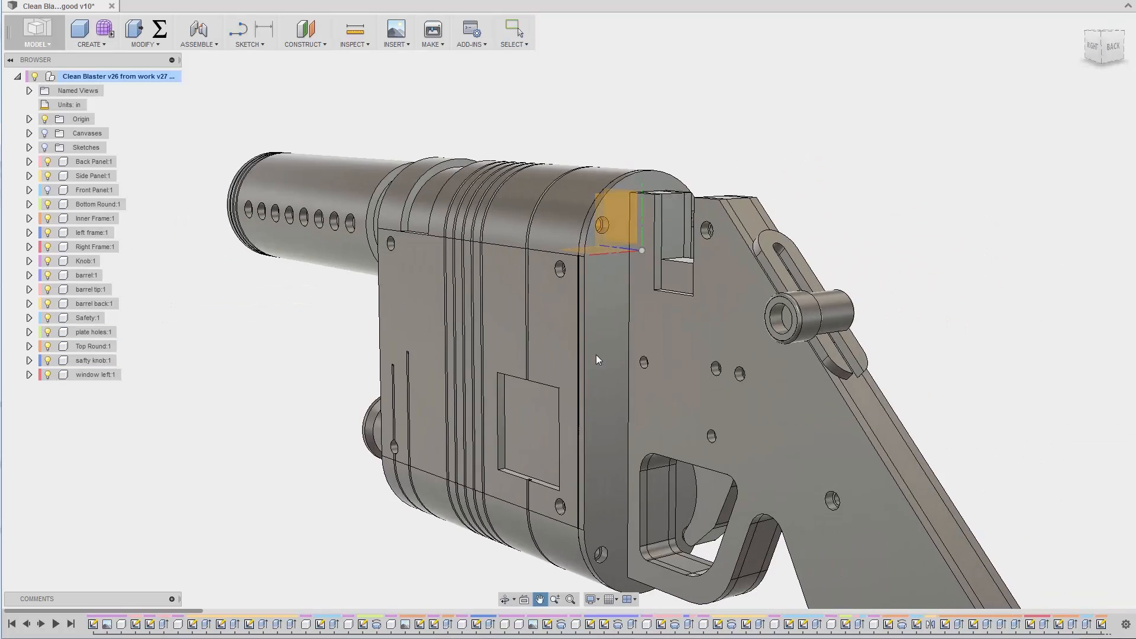
scroll(812, 352, up, 3)
mouse_move(805, 321)
shift+middle_down()
mouse_move(804, 358)
mouse_move(284, 120)
shift+middle_up()
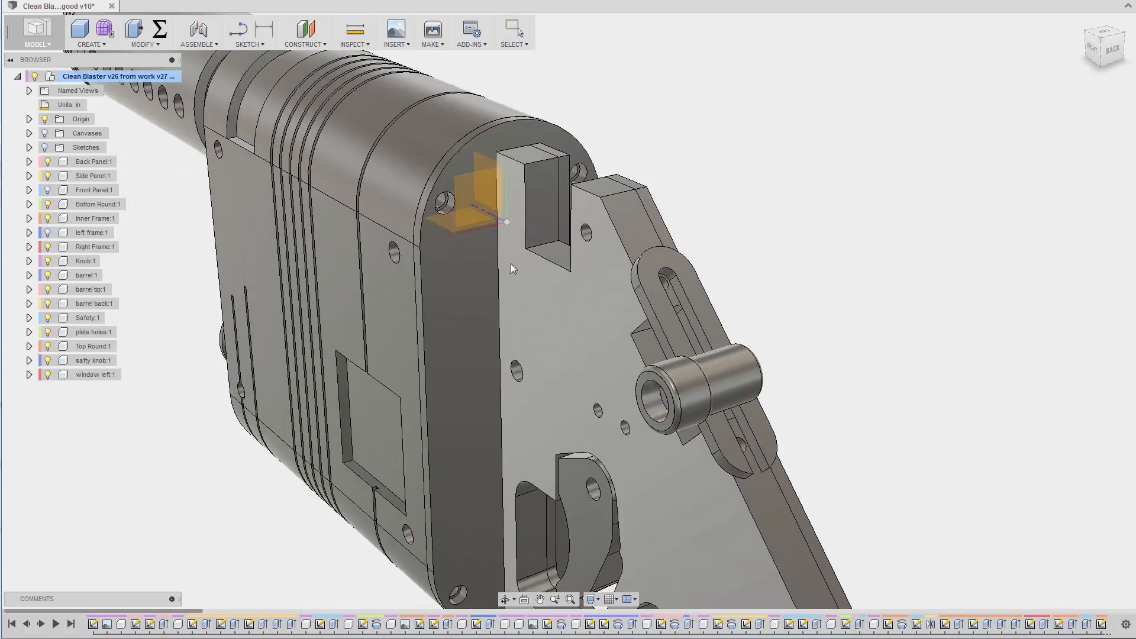
mouse_move(510, 263)
shift+middle_down()
mouse_move(575, 298)
mouse_move(526, 287)
shift+middle_up()
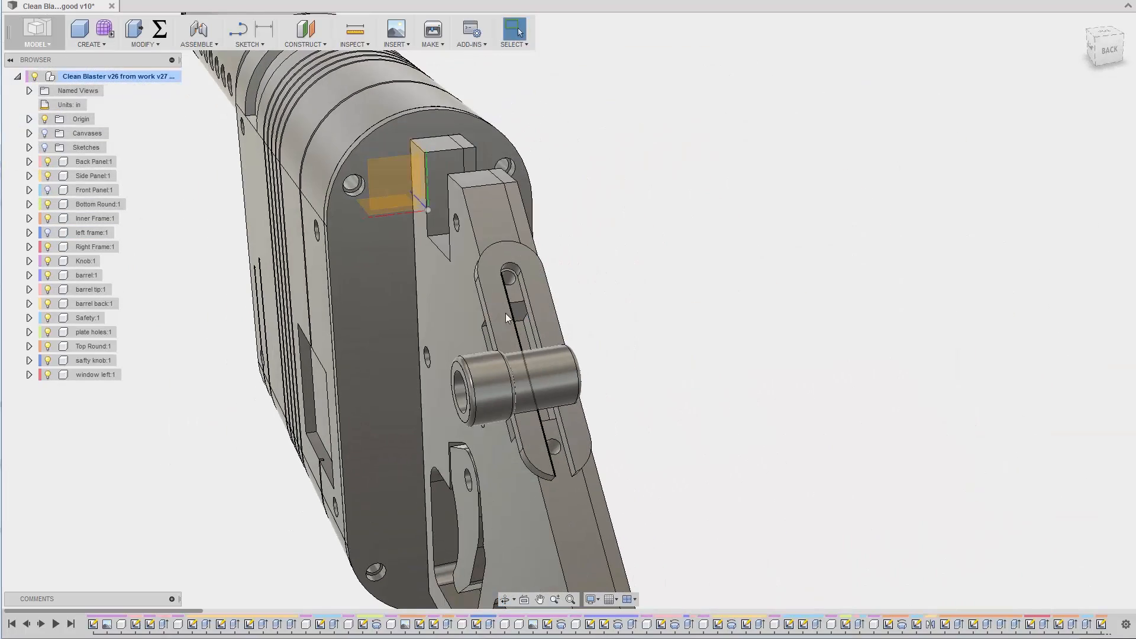
shift+middle_drag(572, 379, 746, 285)
scroll(747, 285, up, 4)
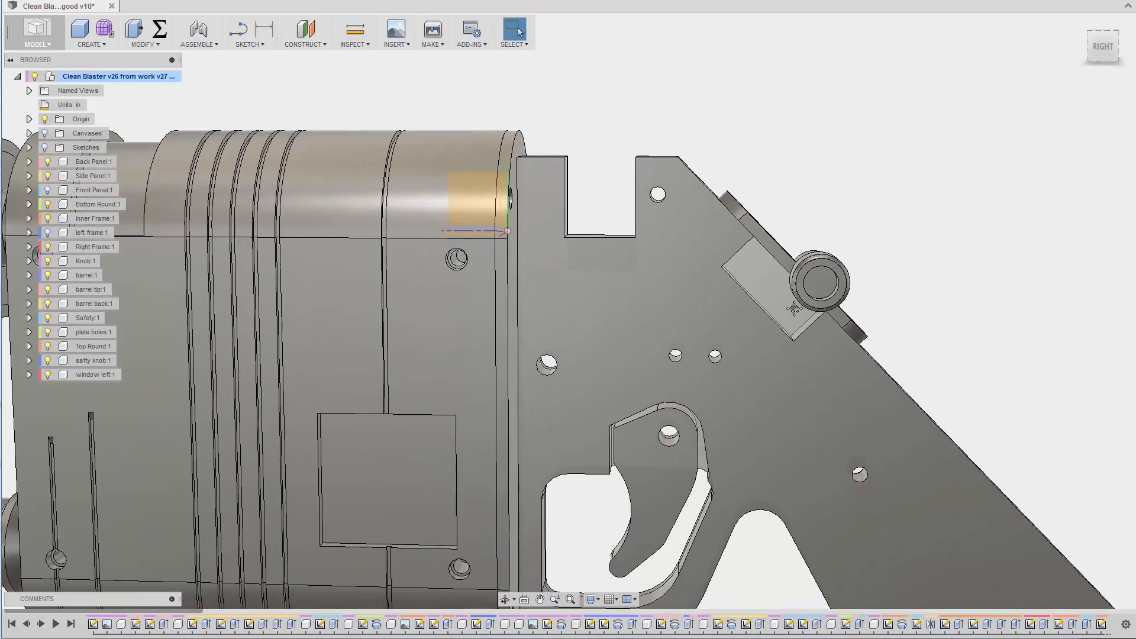
mouse_move(727, 330)
middle_down()
mouse_move(748, 330)
mouse_move(823, 238)
mouse_move(495, 430)
middle_up()
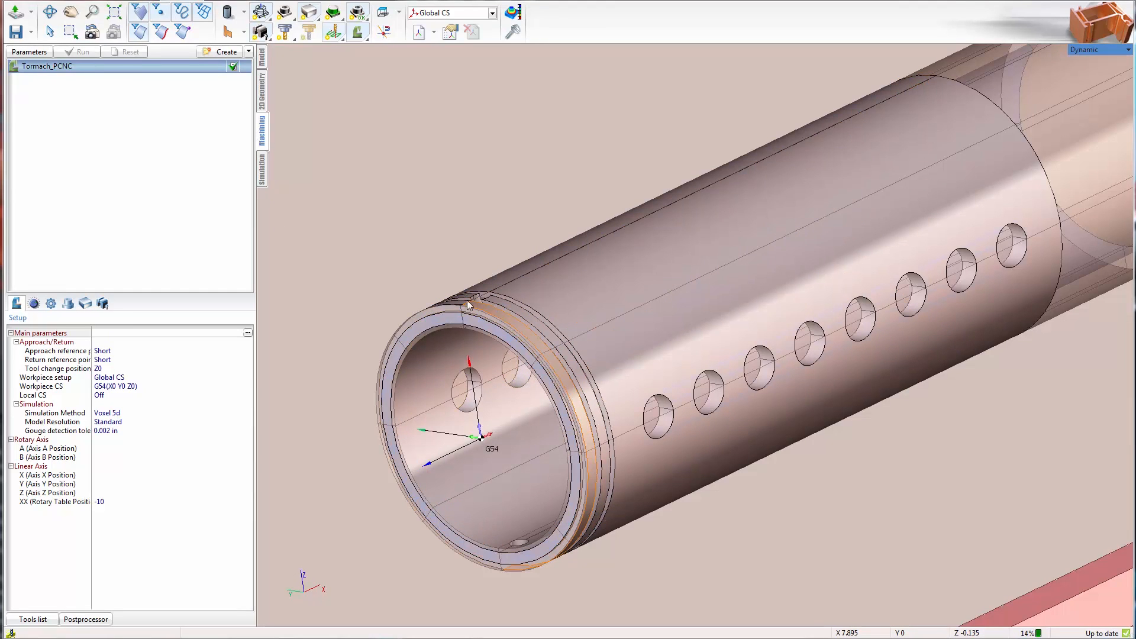
Create a Hole machining operation and assign one barrel rim hole in its parameters
click(249, 54)
mouse_move(282, 68)
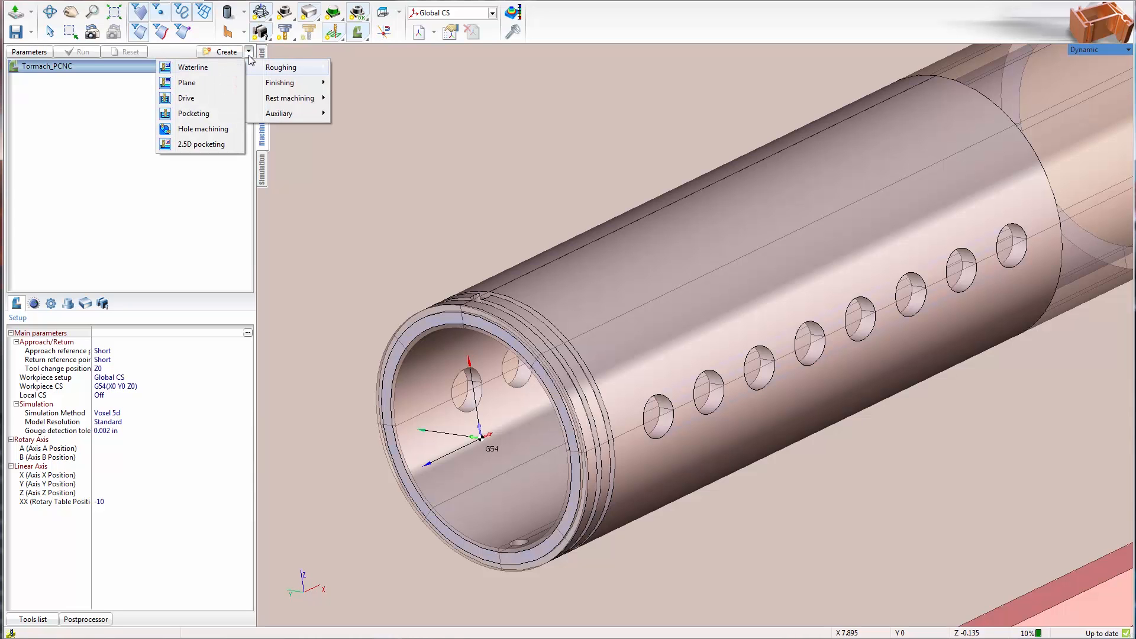
click(203, 129)
double_click(57, 79)
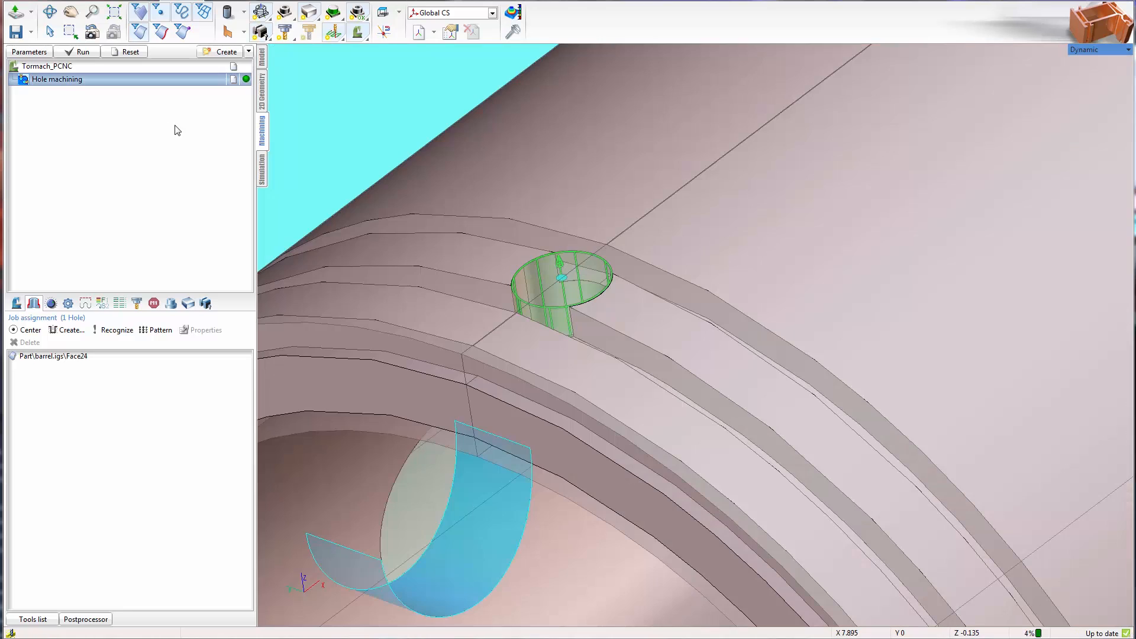
double_click(57, 80)
key(Down)
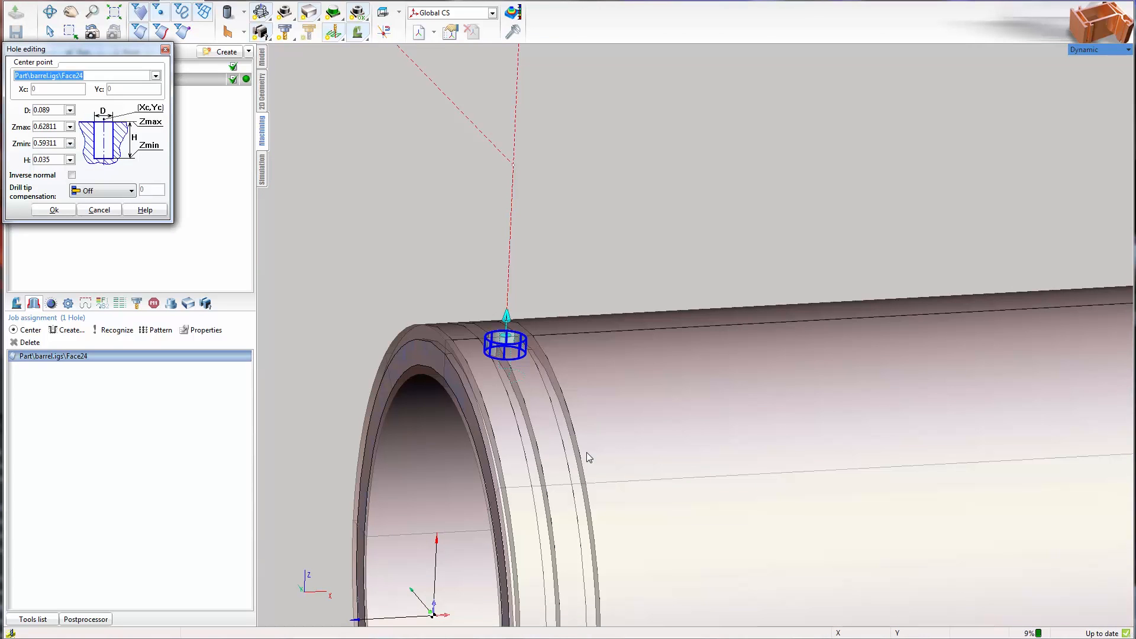
key(Return)
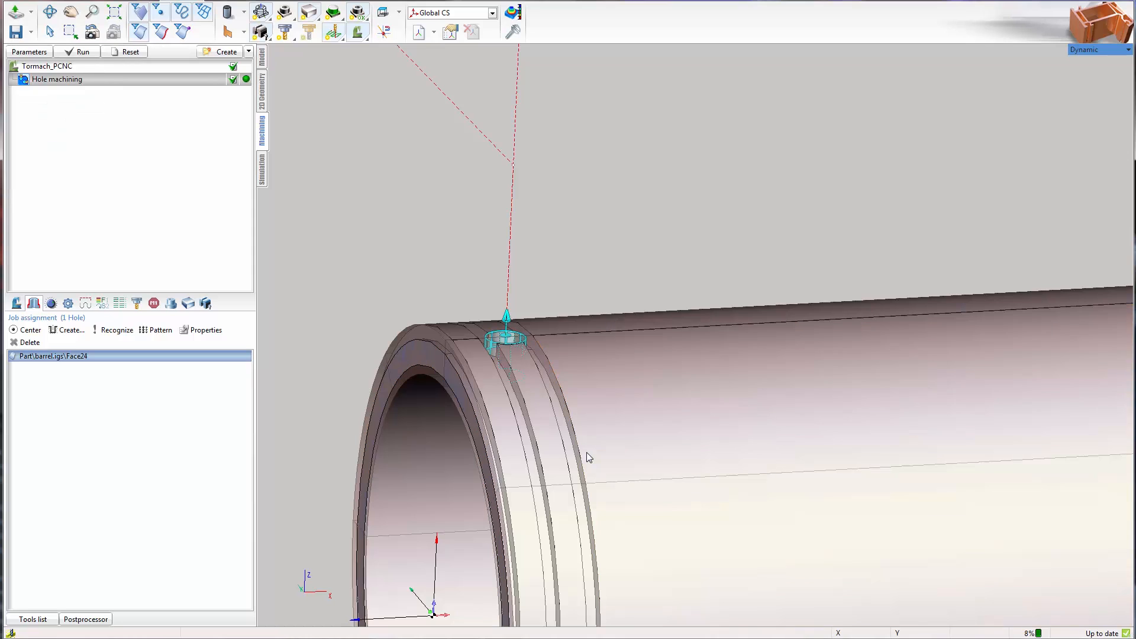